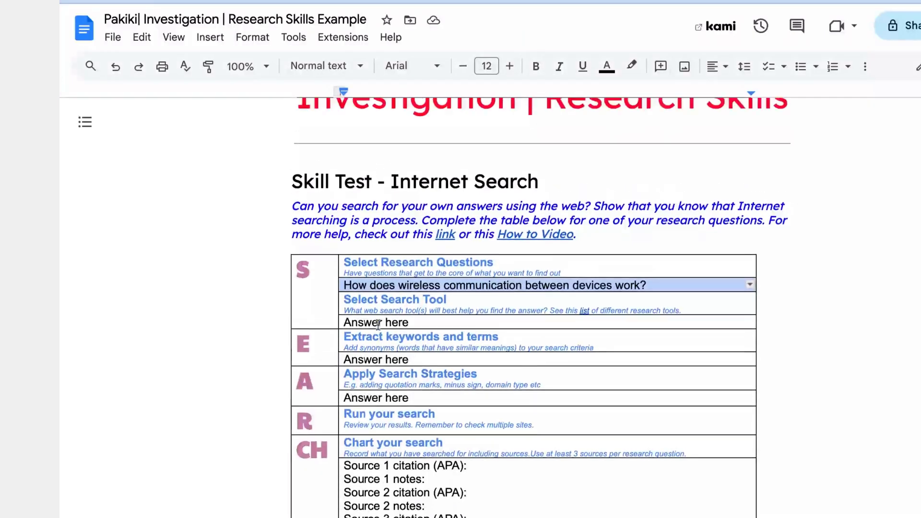
Step: Replace the Select Search Tool 'Answer here' placeholder with 'Google'
{"action": "scroll", "coordinate": [379, 324], "scroll_direction": "down", "scroll_amount": 2}
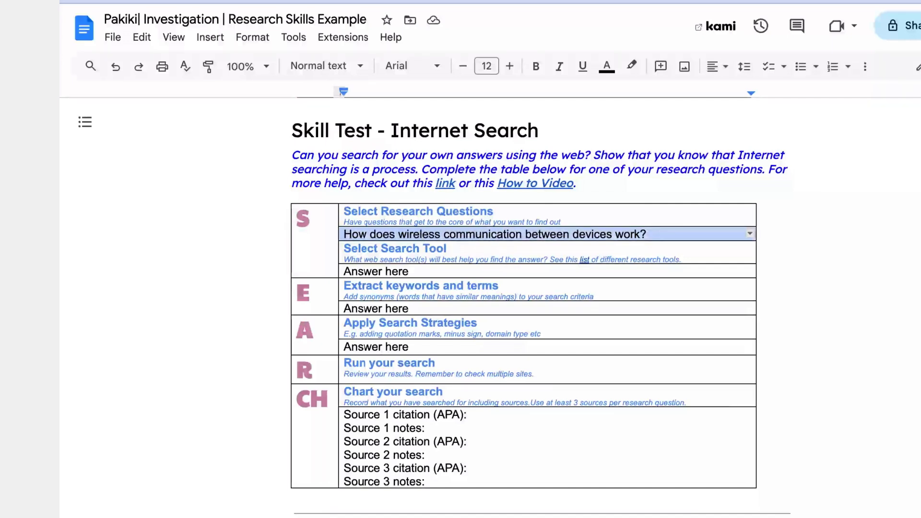
{"action": "left_click", "coordinate": [402, 247]}
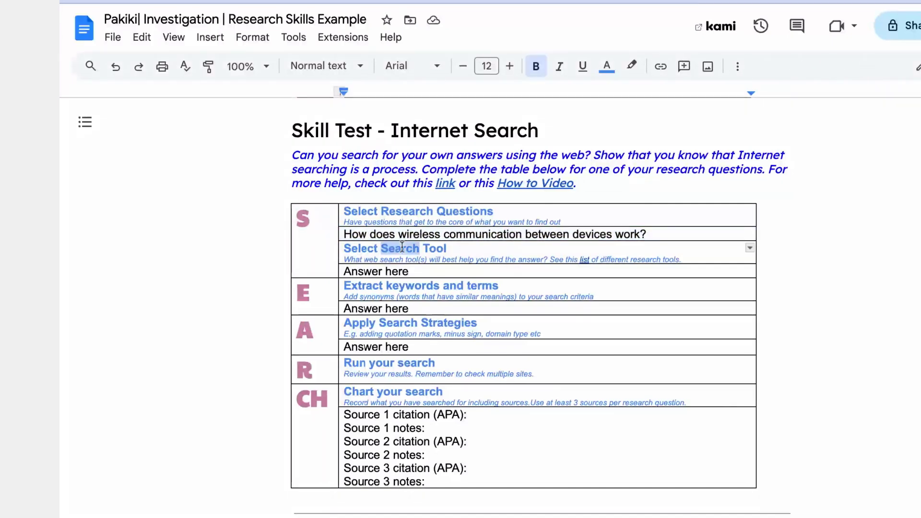
{"action": "triple_click", "coordinate": [402, 247]}
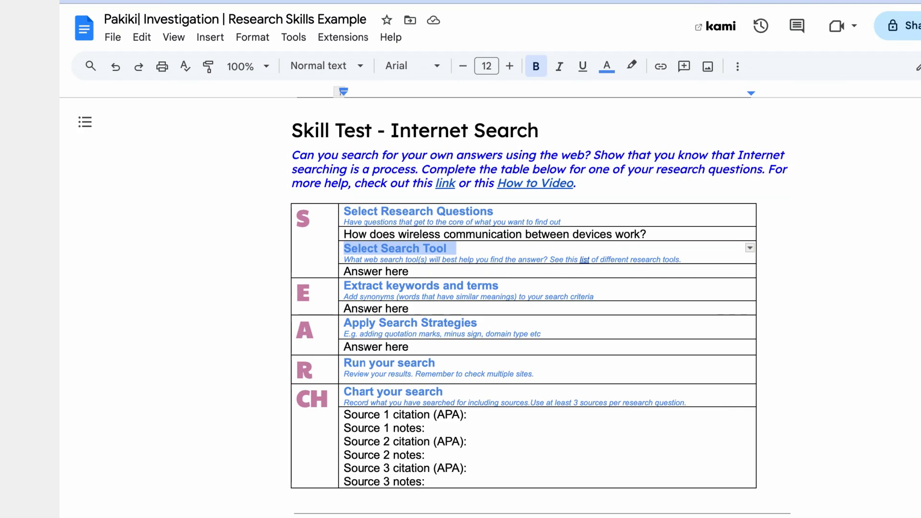
{"action": "left_click", "coordinate": [384, 272]}
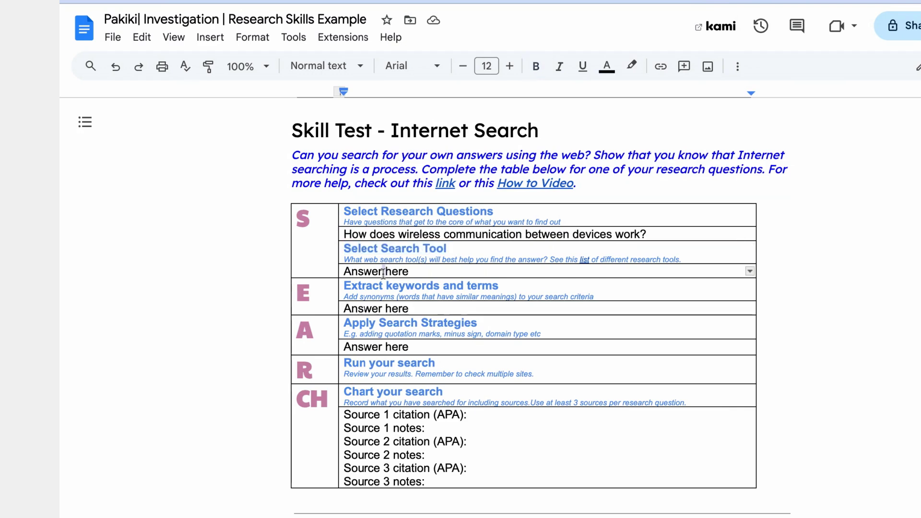
{"action": "type", "text": "Google"}
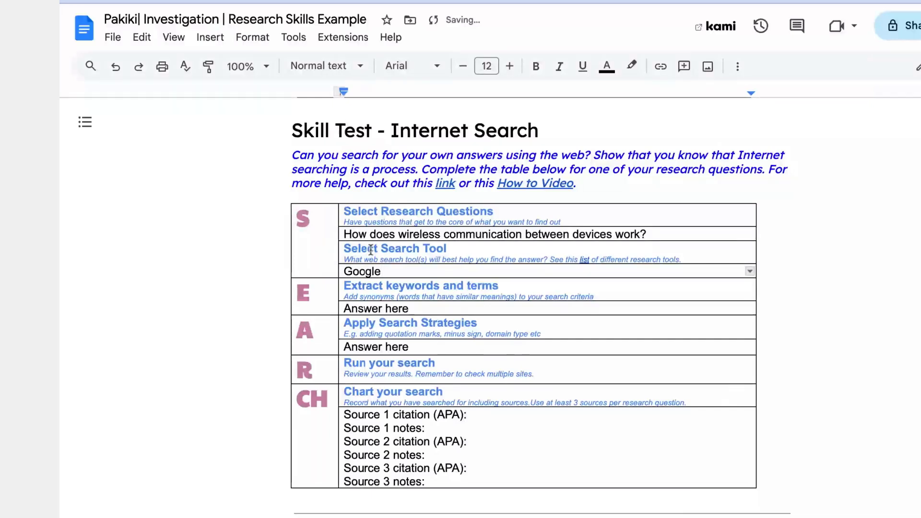
Step: Fill the keywords answer with 'Work communication wireless devices technology', fixing the typo
{"action": "triple_click", "coordinate": [382, 288]}
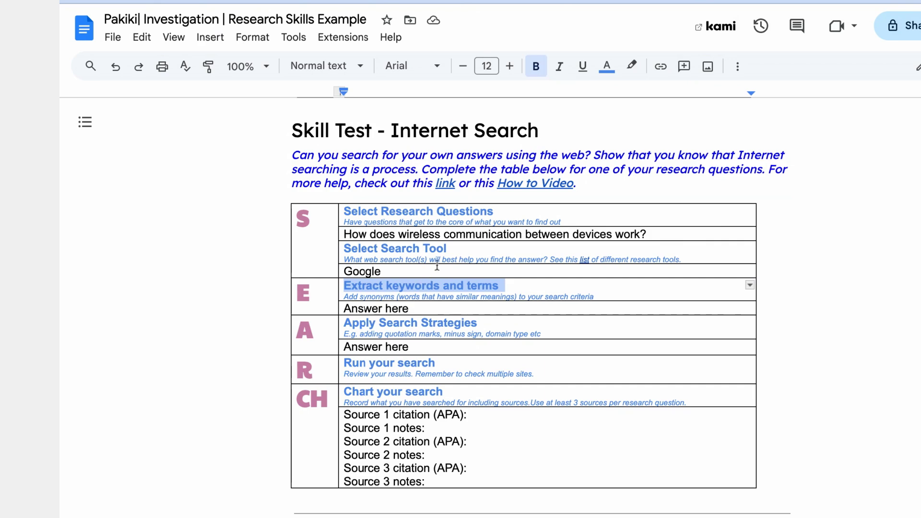
{"action": "triple_click", "coordinate": [430, 235]}
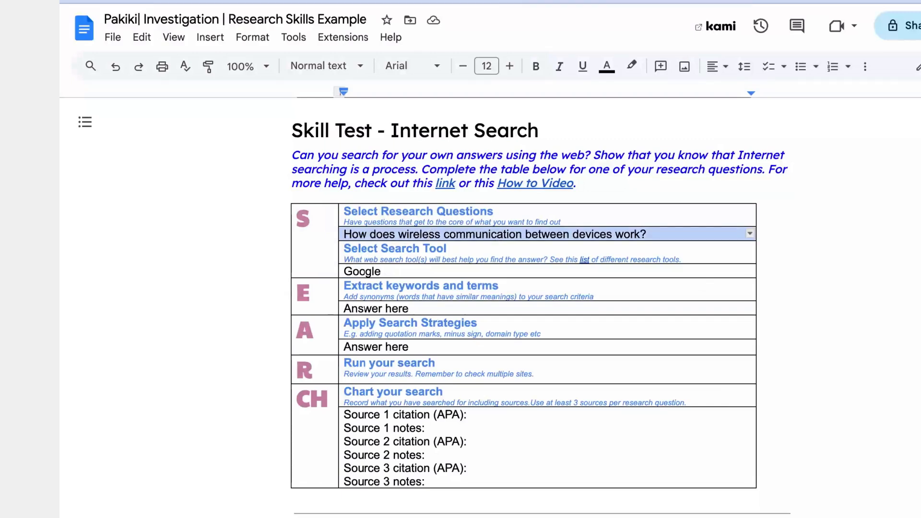
{"action": "triple_click", "coordinate": [383, 310]}
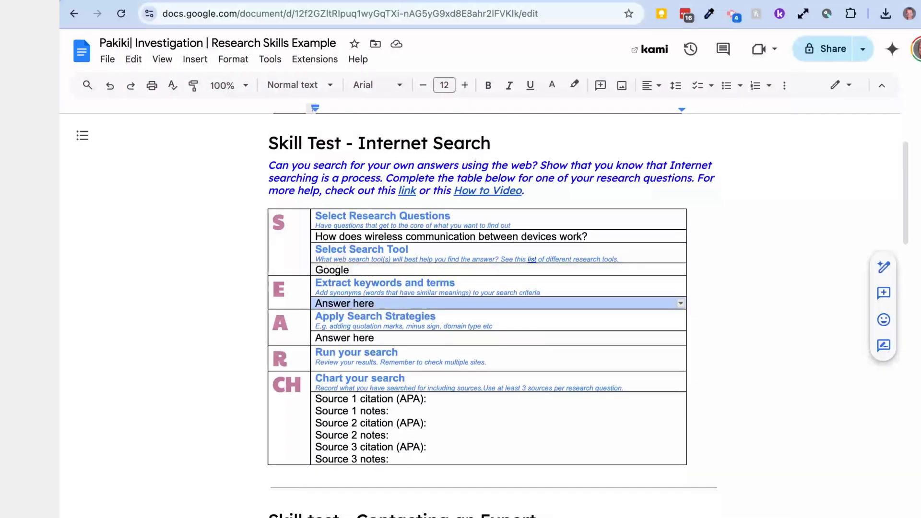
{"action": "type", "text": "Work"}
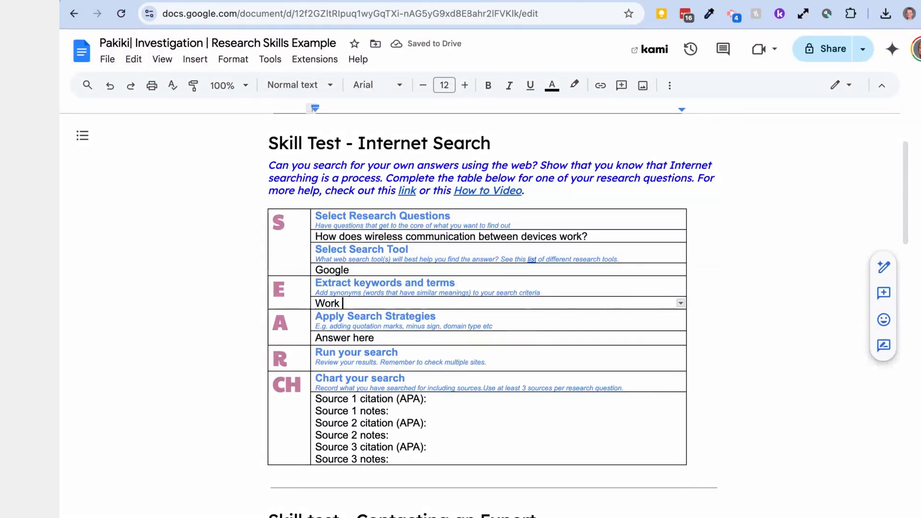
{"action": "type", "text": "communication wrir"}
{"action": "key", "text": "BackSpace"}
{"action": "key", "text": "BackSpace"}
{"action": "key", "text": "BackSpace"}
{"action": "type", "text": "ireless devices"}
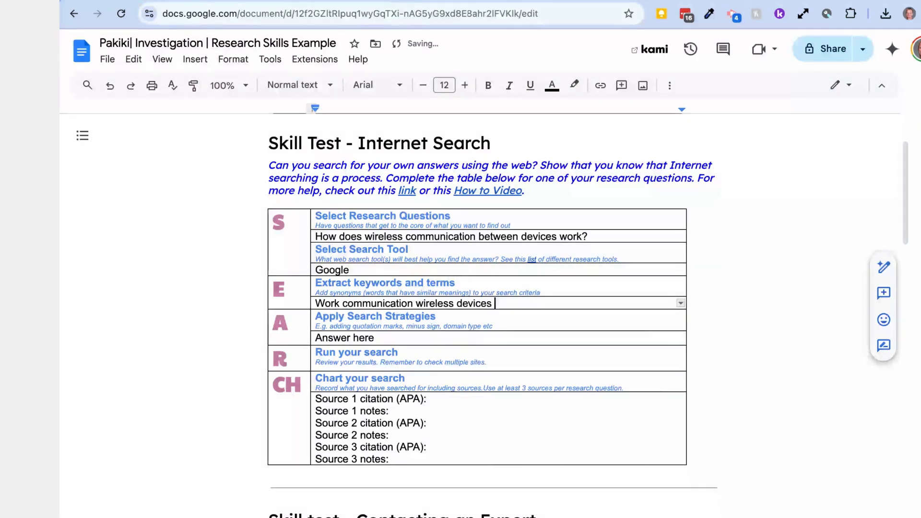
{"action": "type", "text": " technology"}
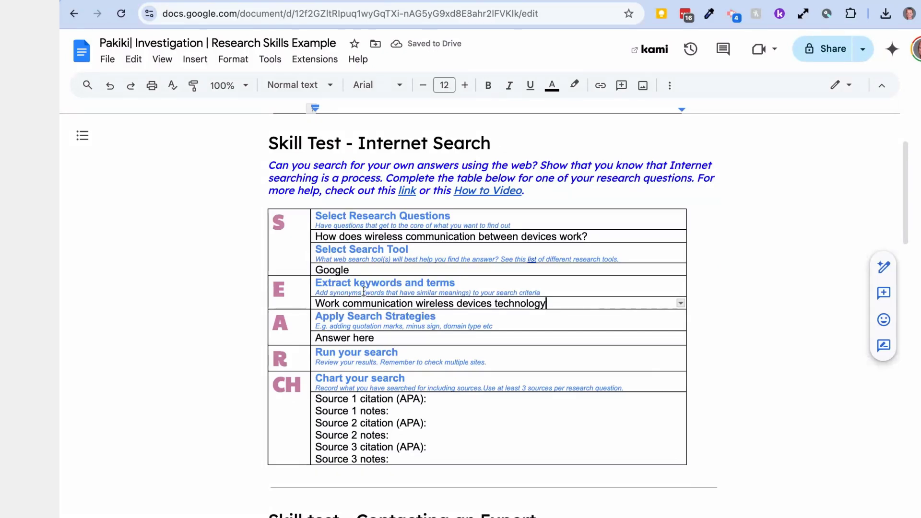
{"action": "double_click", "coordinate": [347, 292]}
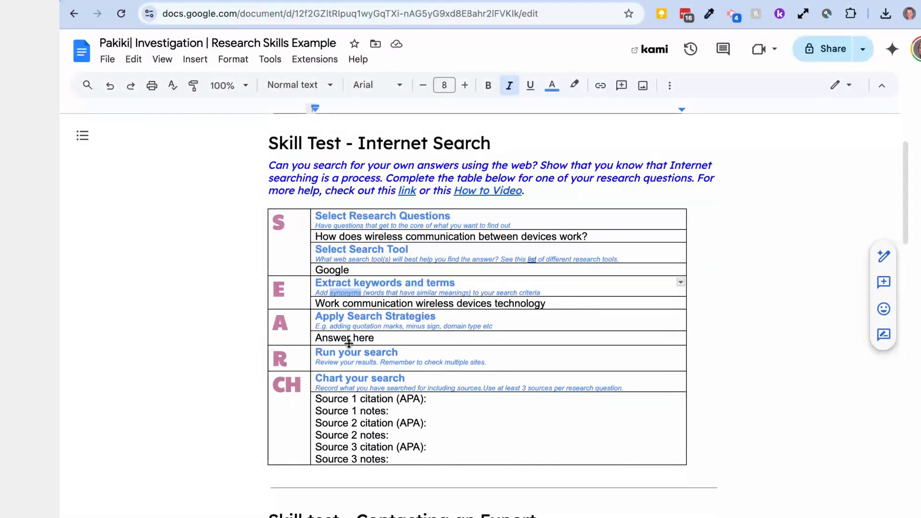
{"action": "double_click", "coordinate": [360, 317]}
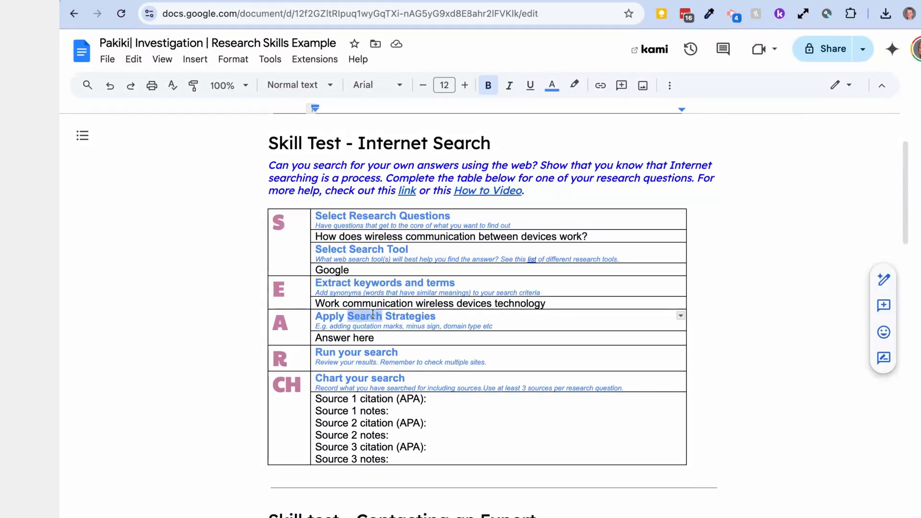
{"action": "triple_click", "coordinate": [360, 318]}
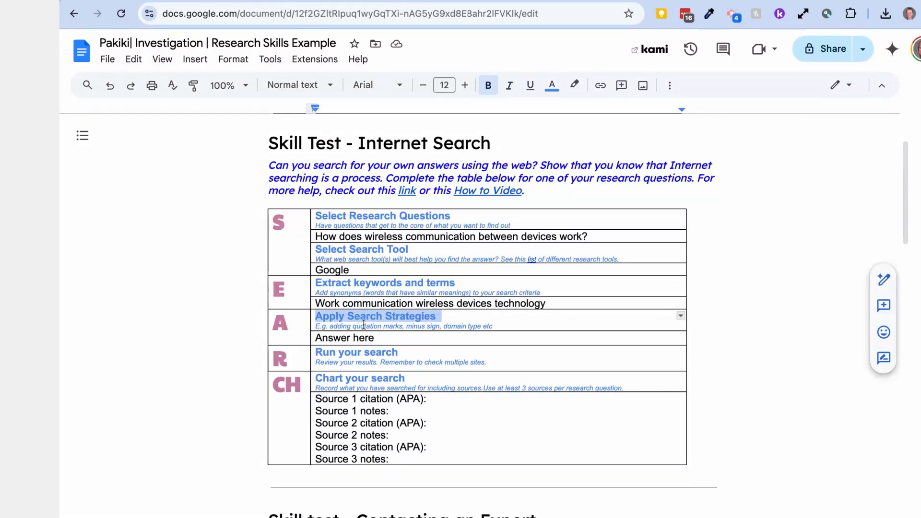
{"action": "triple_click", "coordinate": [364, 325]}
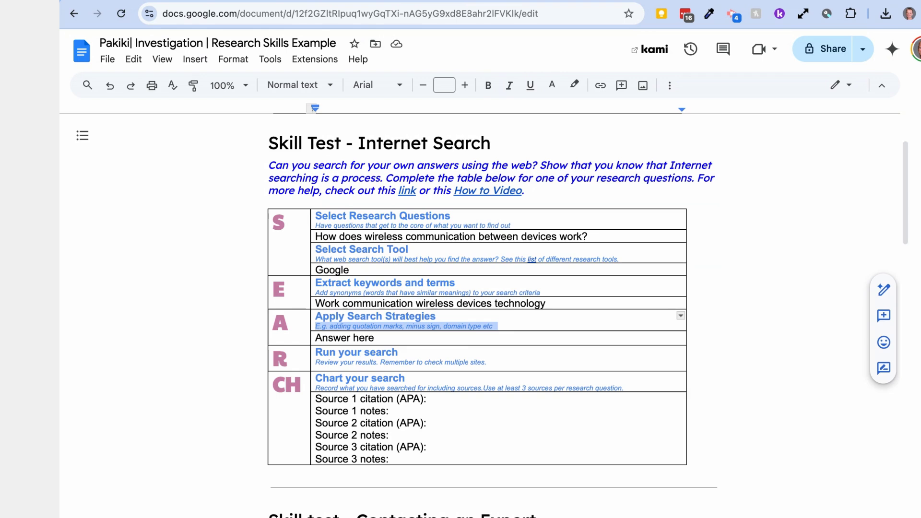
{"action": "double_click", "coordinate": [414, 326]}
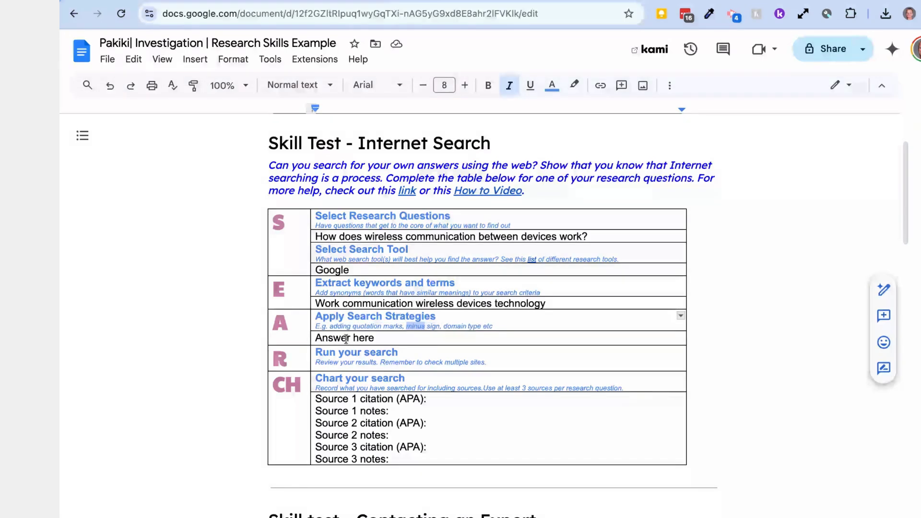
{"action": "left_click_drag", "start_coordinate": [554, 295], "coordinate": [555, 301]}
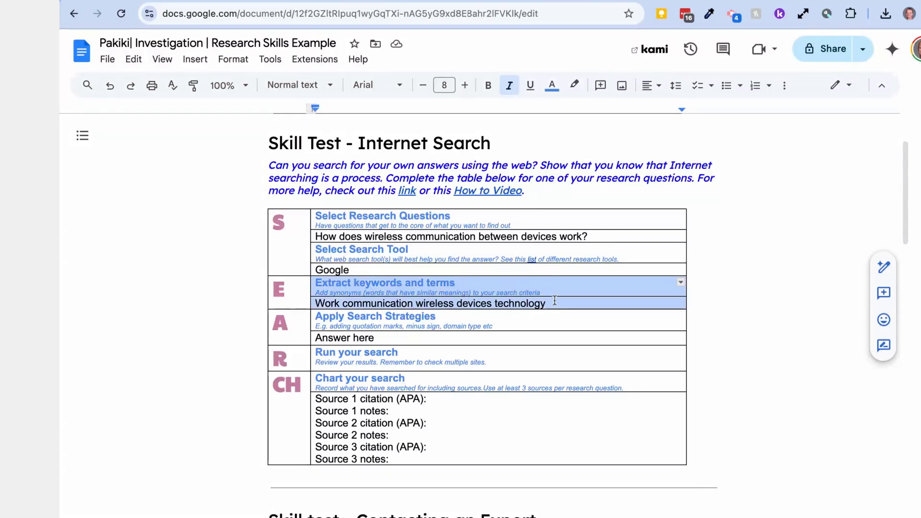
{"action": "triple_click", "coordinate": [327, 338]}
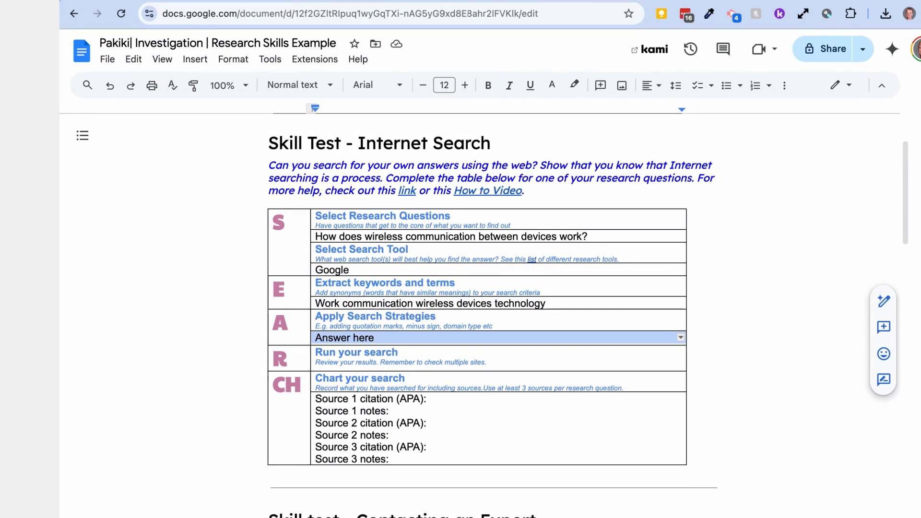
Step: Enter the quoted phrase "wireless communication" in the strategies cell and correct its spelling
{"action": "type", "text": "wire"}
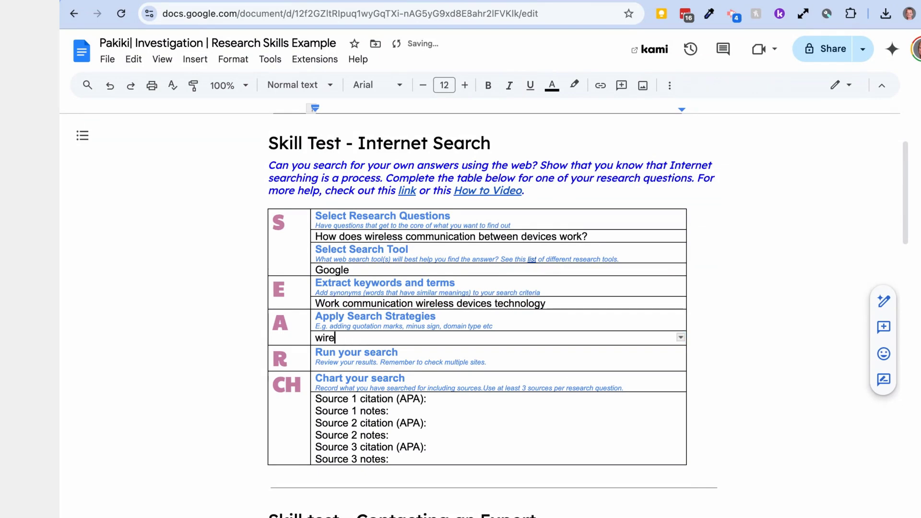
{"action": "type", "text": "less c"}
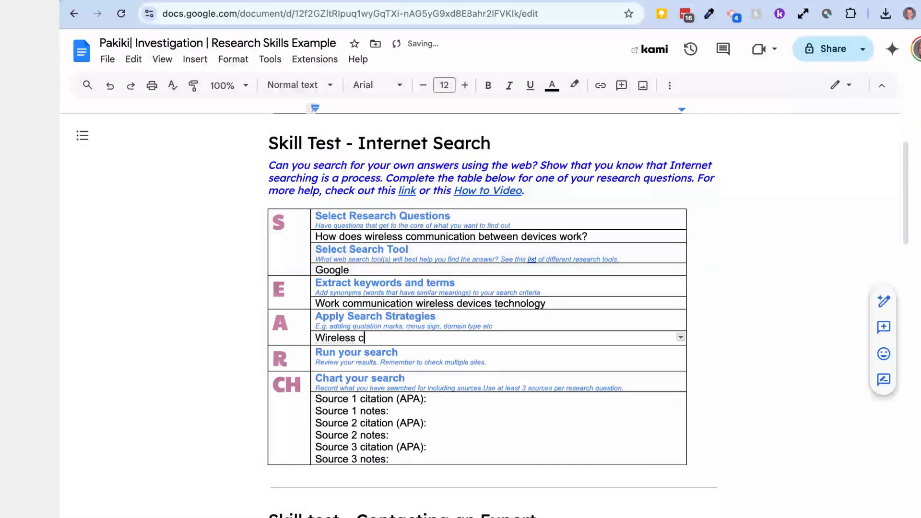
{"action": "type", "text": "ommunciation"}
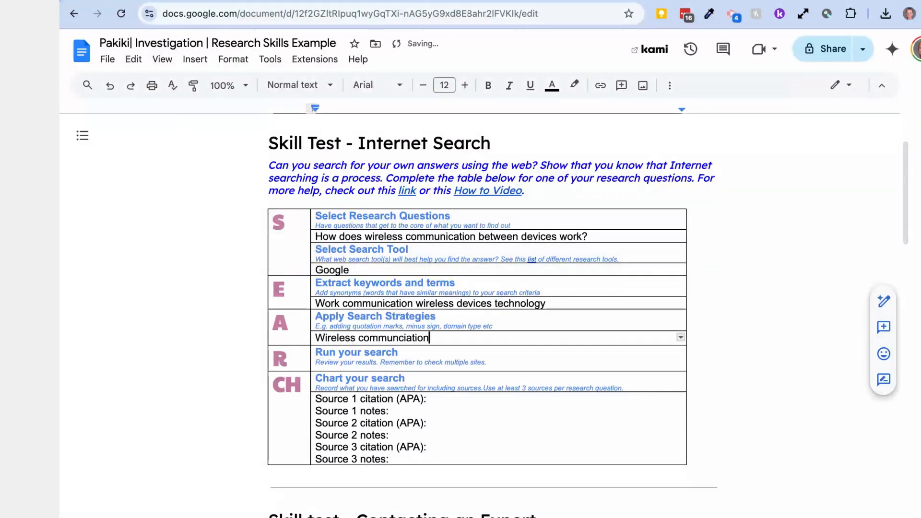
{"action": "left_click", "coordinate": [315, 339]}
{"action": "type", "text": "\""}
{"action": "key", "text": "End"}
{"action": "type", "text": "\""}
{"action": "left_click", "coordinate": [408, 339]}
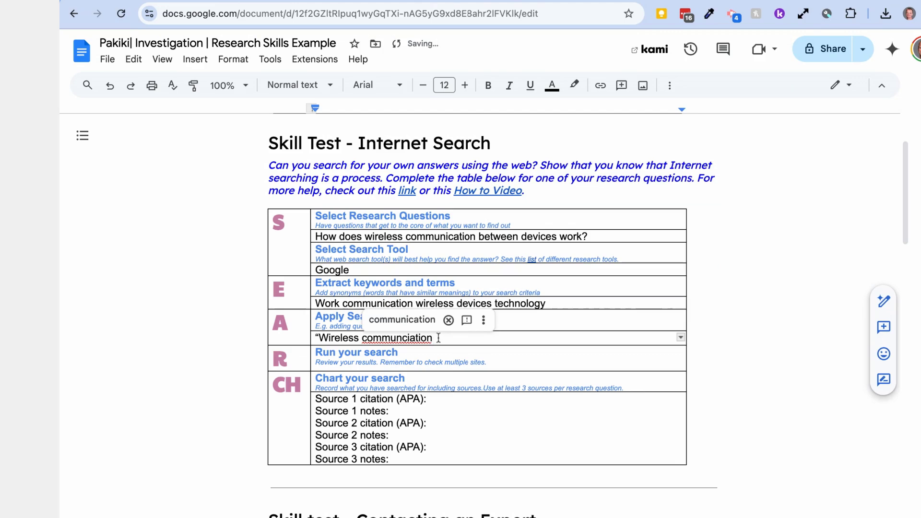
{"action": "left_click", "coordinate": [401, 319]}
Step: Extend the search string with 'devices work -satellite' after the quoted phrase
{"action": "right_click", "coordinate": [394, 334]}
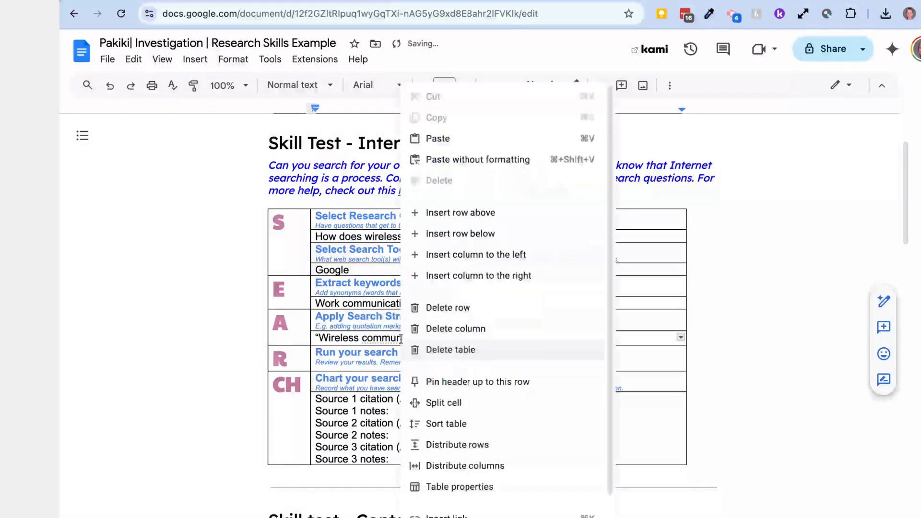
{"action": "left_click", "coordinate": [393, 335]}
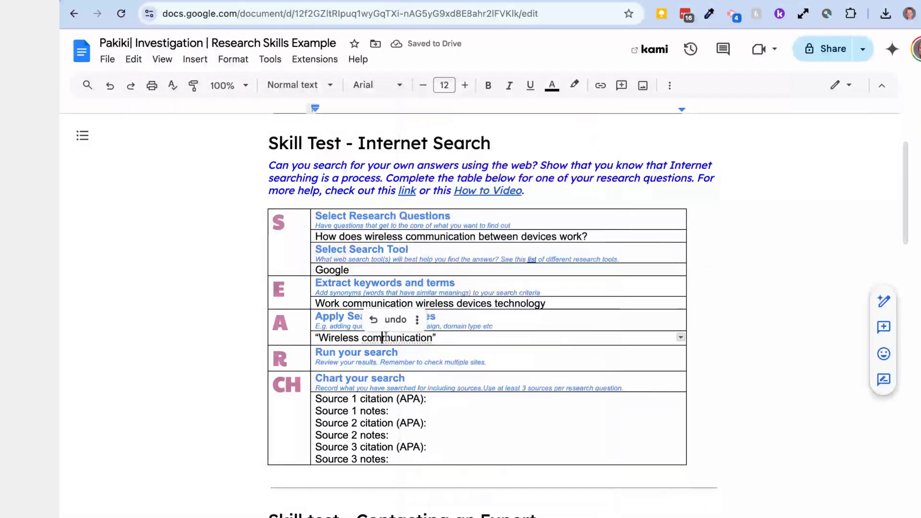
{"action": "left_click", "coordinate": [454, 338]}
{"action": "type", "text": "d"}
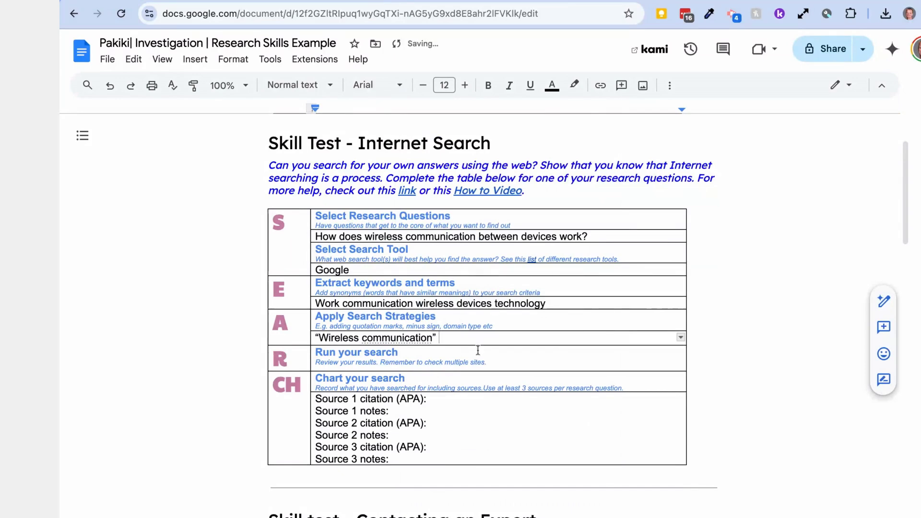
{"action": "type", "text": "evices"}
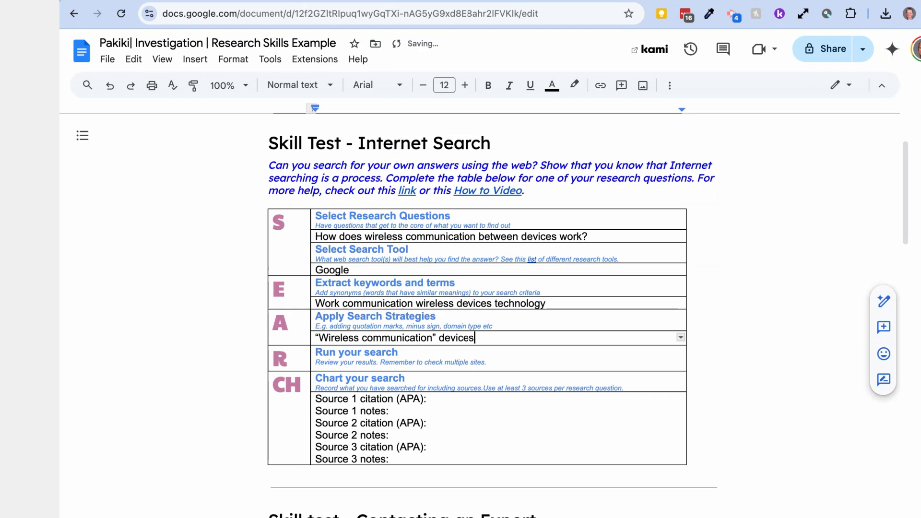
{"action": "type", "text": " work"}
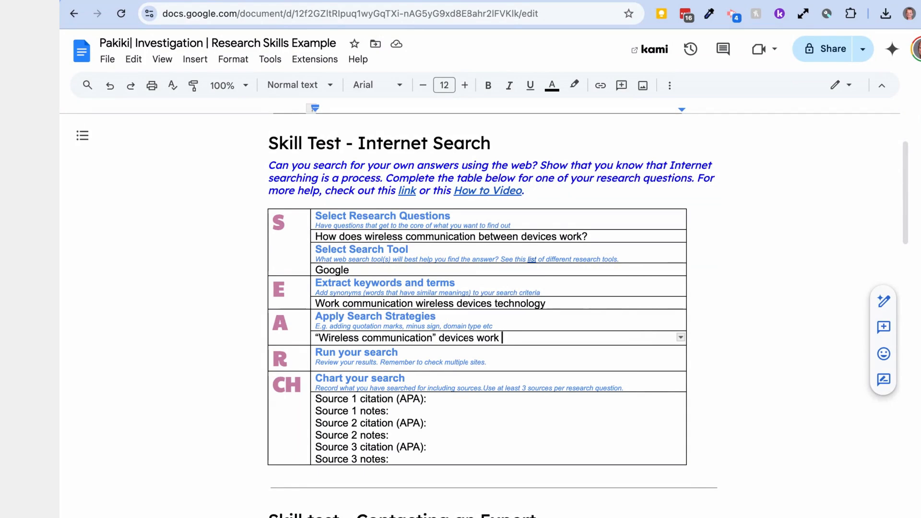
{"action": "type", "text": "-satel"}
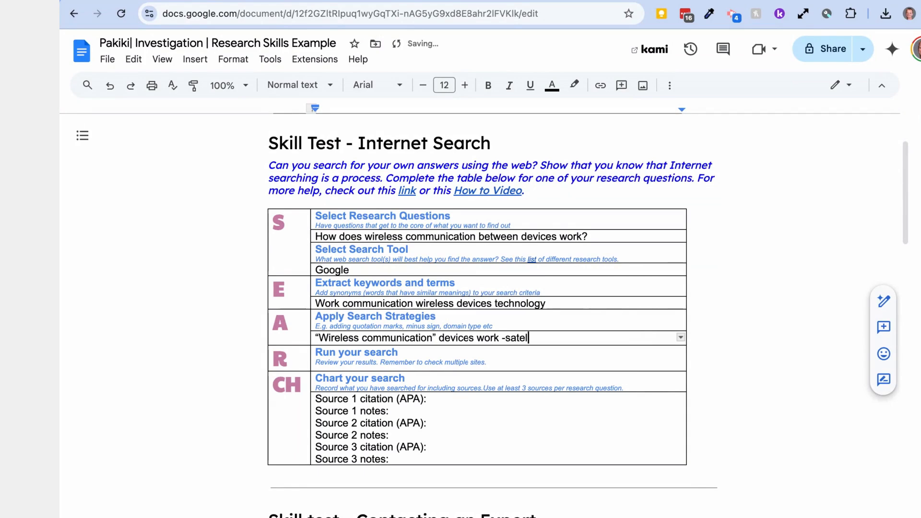
{"action": "type", "text": "lite"}
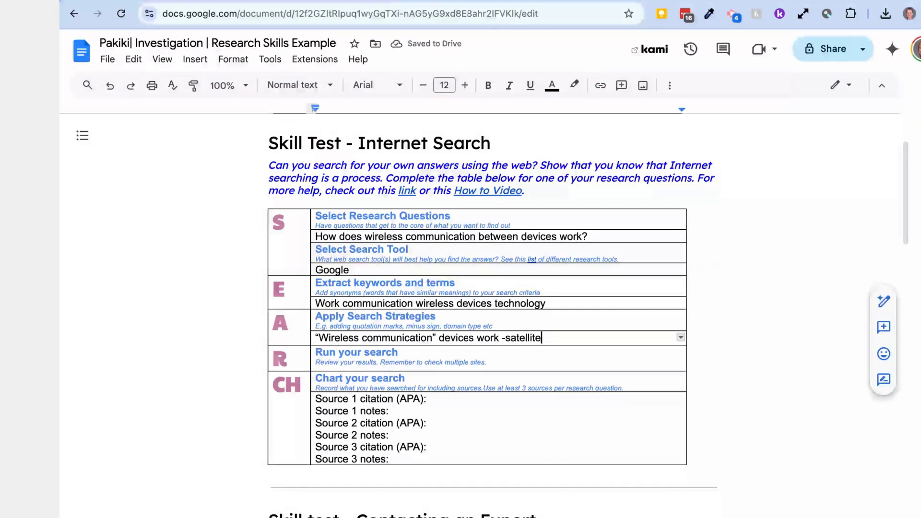
Step: Copy the full search string '“Wireless communication” devices work -satellite'
{"action": "triple_click", "coordinate": [391, 339]}
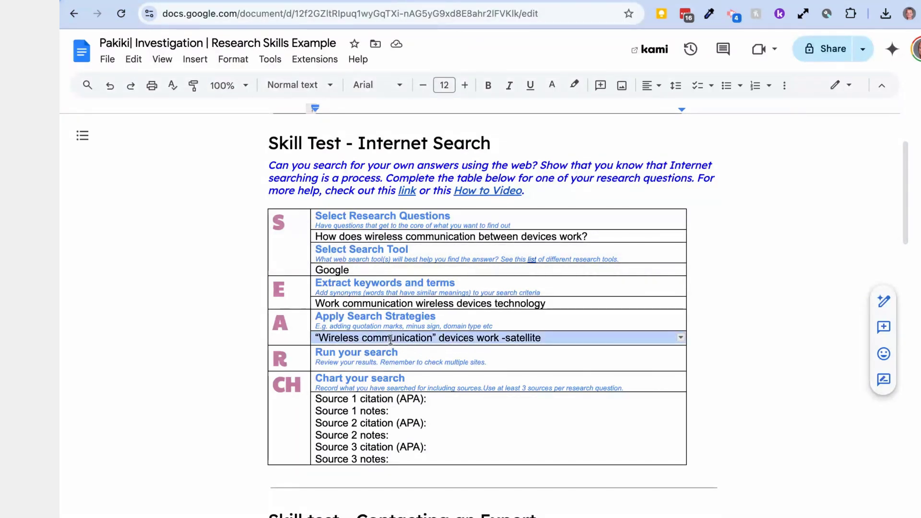
{"action": "right_click", "coordinate": [391, 339]}
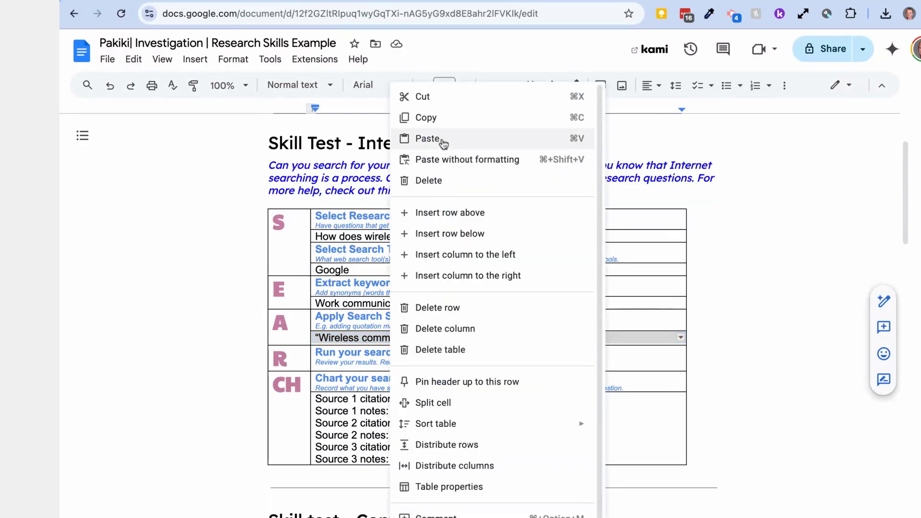
{"action": "left_click", "coordinate": [441, 122]}
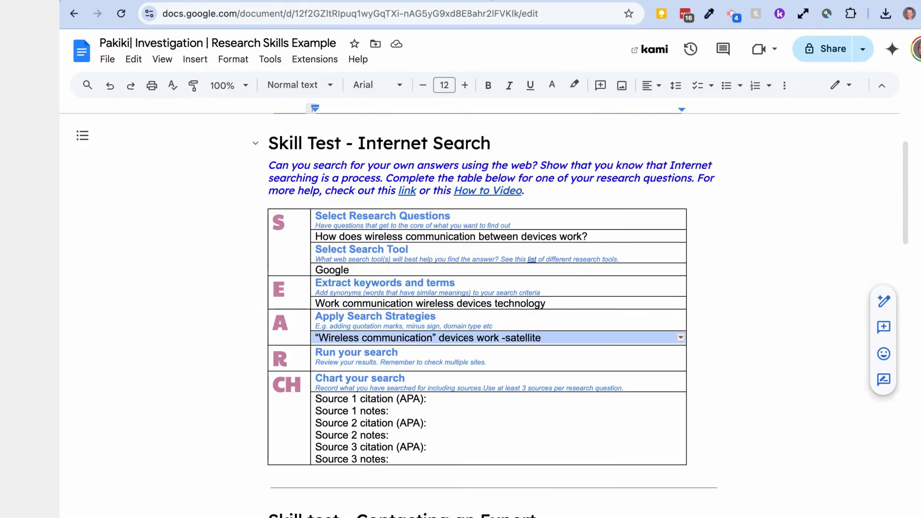
{"action": "key", "text": "super+bracketleft"}
Step: Search Google for “Wireless communication” devices work -satellite and browse the results
{"action": "left_click", "coordinate": [432, 10]}
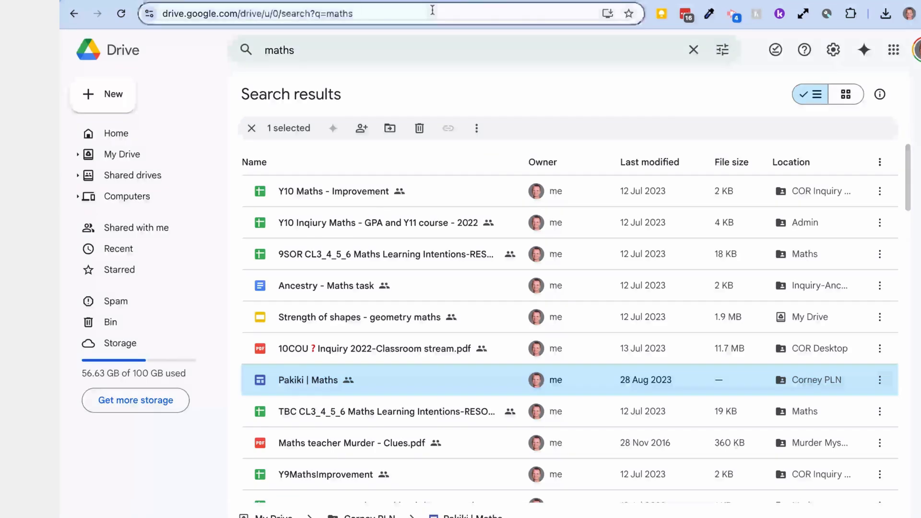
{"action": "key", "text": "super+v"}
{"action": "key", "text": "Return"}
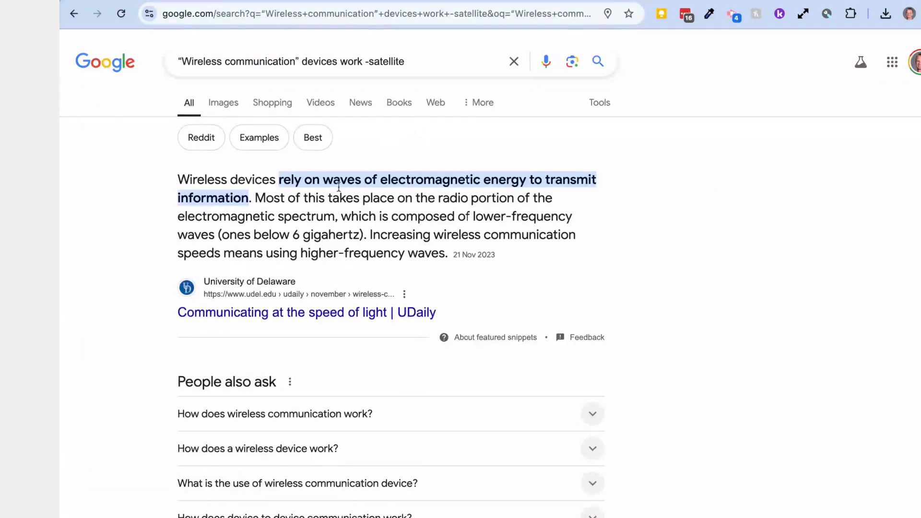
{"action": "scroll", "coordinate": [329, 213], "scroll_direction": "down", "scroll_amount": 1}
{"action": "scroll", "coordinate": [328, 213], "scroll_direction": "down", "scroll_amount": 5}
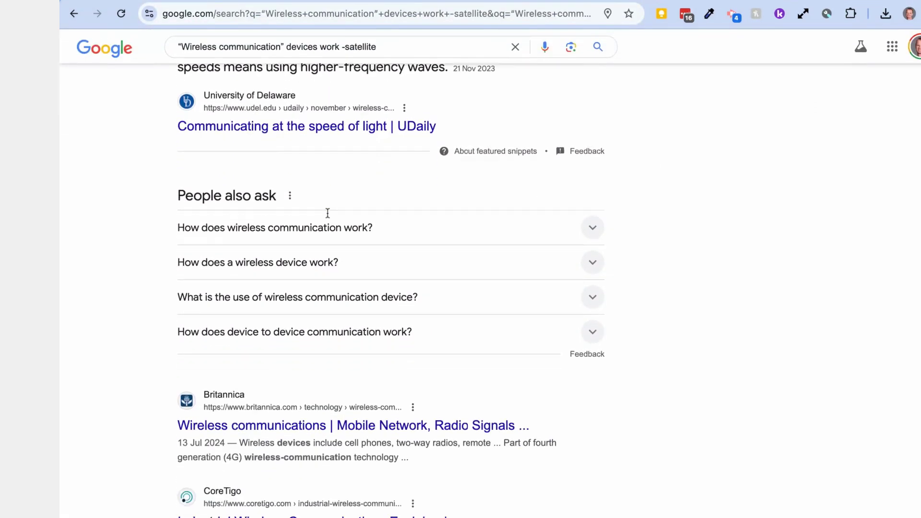
{"action": "scroll", "coordinate": [309, 99], "scroll_direction": "down", "scroll_amount": 2}
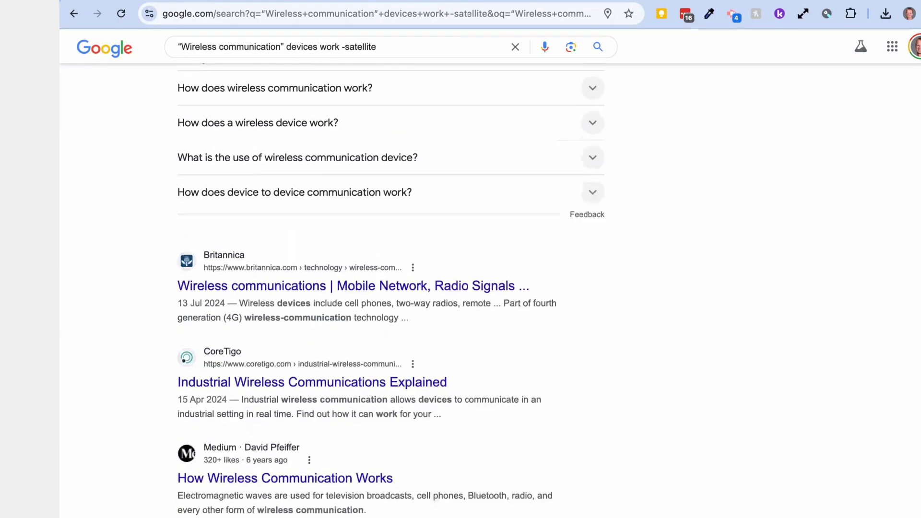
{"action": "scroll", "coordinate": [391, 288], "scroll_direction": "down", "scroll_amount": 3}
{"action": "scroll", "coordinate": [391, 288], "scroll_direction": "up", "scroll_amount": 7}
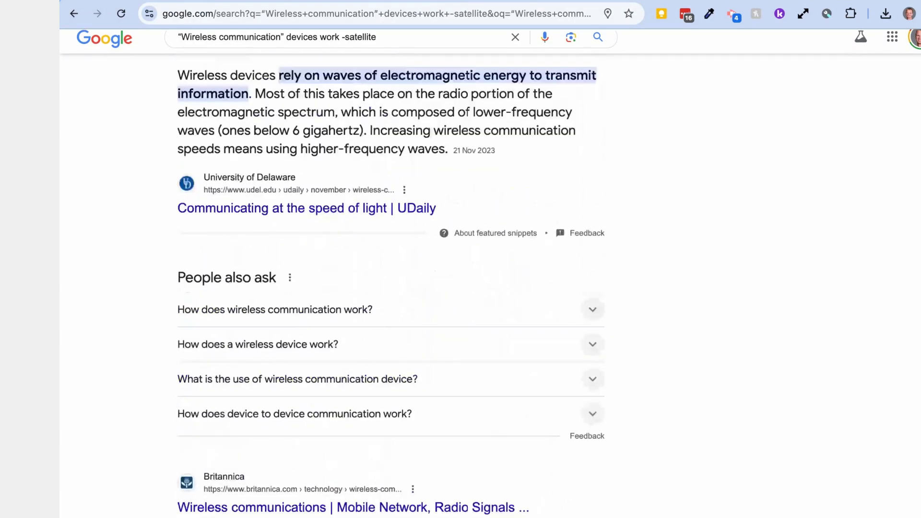
{"action": "scroll", "coordinate": [391, 288], "scroll_direction": "down", "scroll_amount": 6}
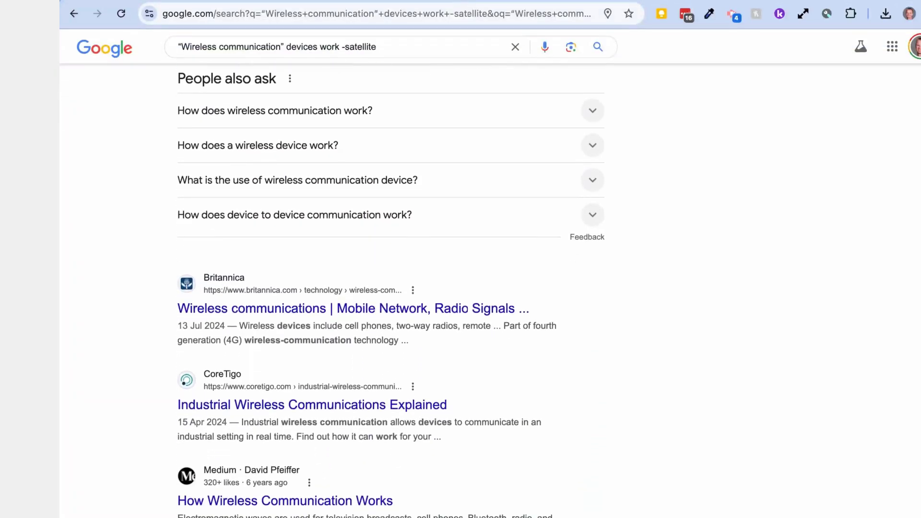
{"action": "scroll", "coordinate": [298, 307], "scroll_direction": "down", "scroll_amount": 6}
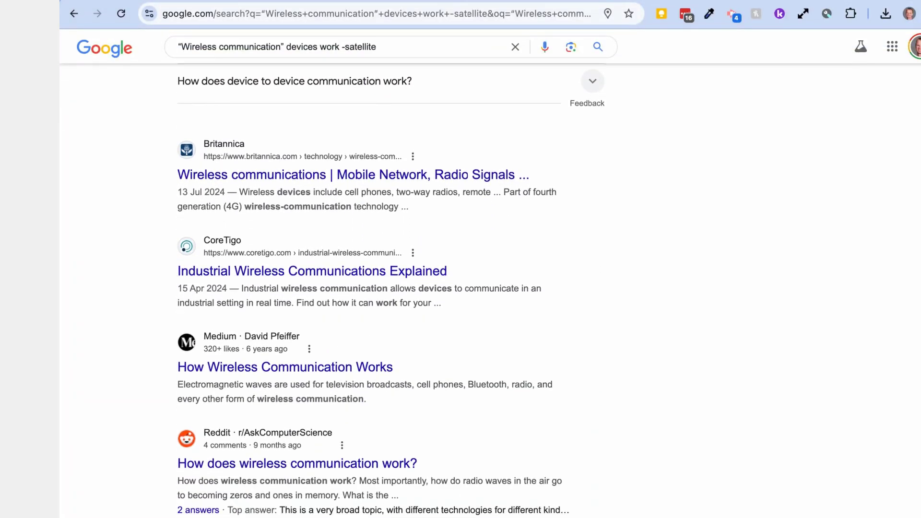
{"action": "scroll", "coordinate": [298, 307], "scroll_direction": "up", "scroll_amount": 1}
{"action": "scroll", "coordinate": [298, 307], "scroll_direction": "down", "scroll_amount": 1}
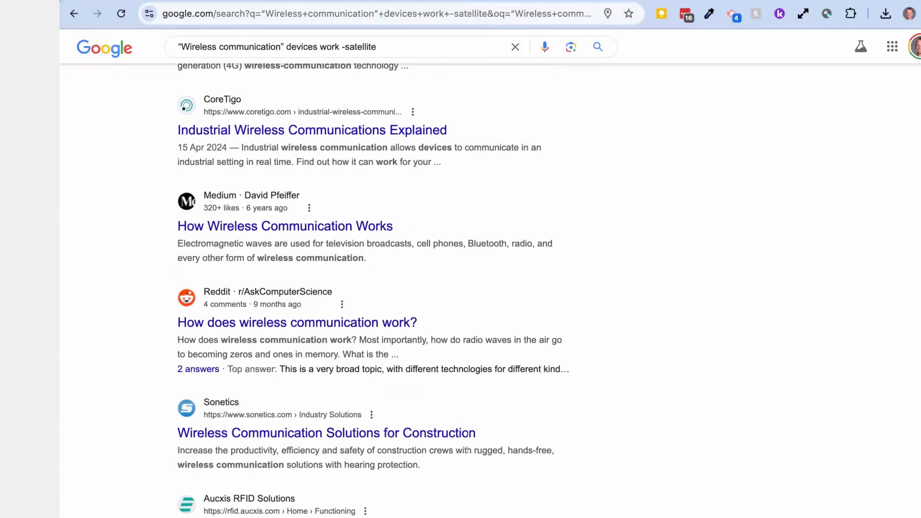
{"action": "scroll", "coordinate": [298, 307], "scroll_direction": "up", "scroll_amount": 4}
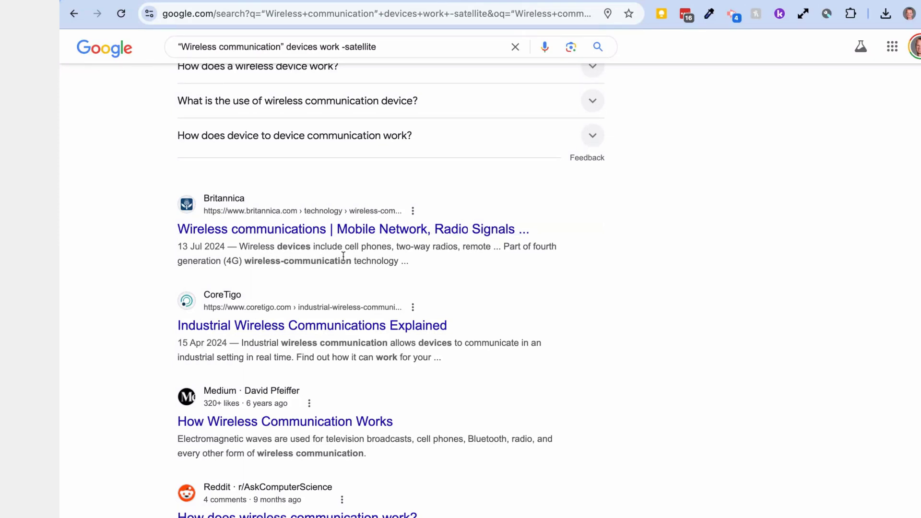
Step: Open the Britannica article and copy the passage from Wireless devices to GPS receivers
{"action": "left_click", "coordinate": [324, 231]}
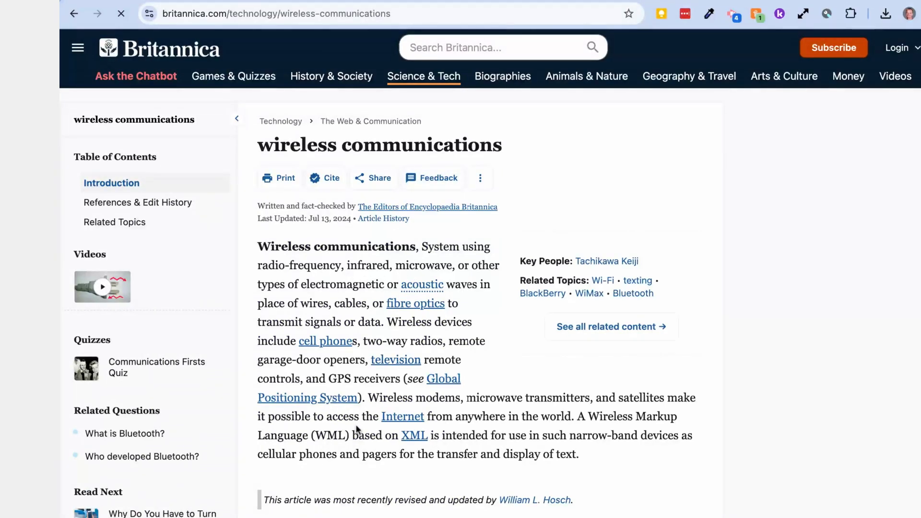
{"action": "scroll", "coordinate": [356, 428], "scroll_direction": "down", "scroll_amount": 1}
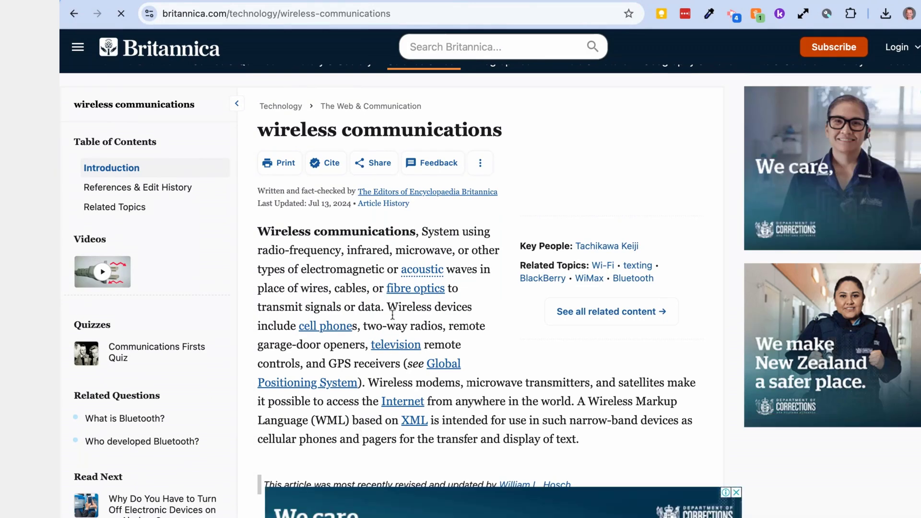
{"action": "left_click_drag", "start_coordinate": [389, 305], "coordinate": [402, 364]}
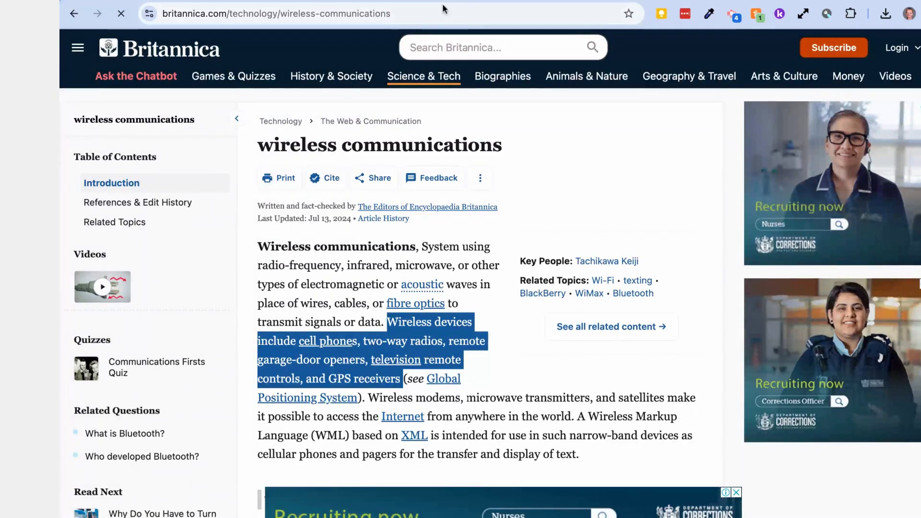
{"action": "key", "text": "ctrl+Tab"}
{"action": "left_click", "coordinate": [406, 410]}
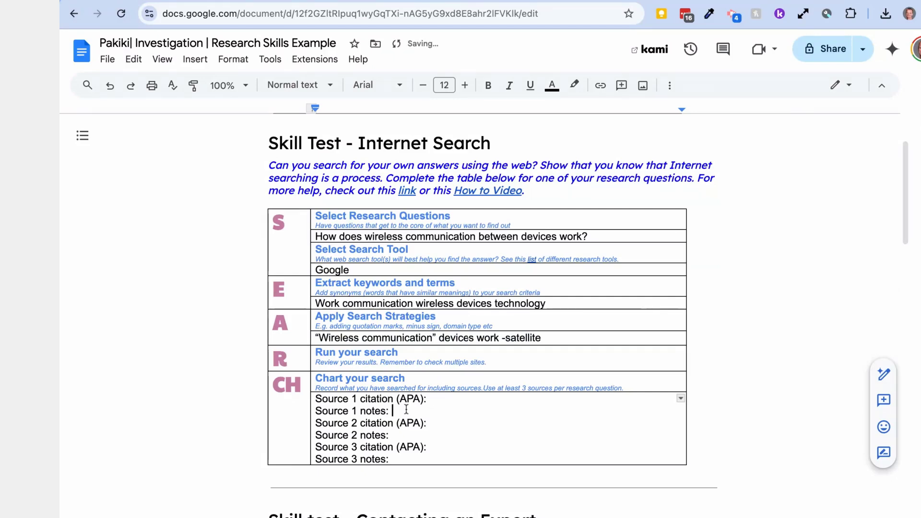
Step: Paste the Britannica passage into Source 1 notes and recheck the article
{"action": "key", "text": "ctrl+v"}
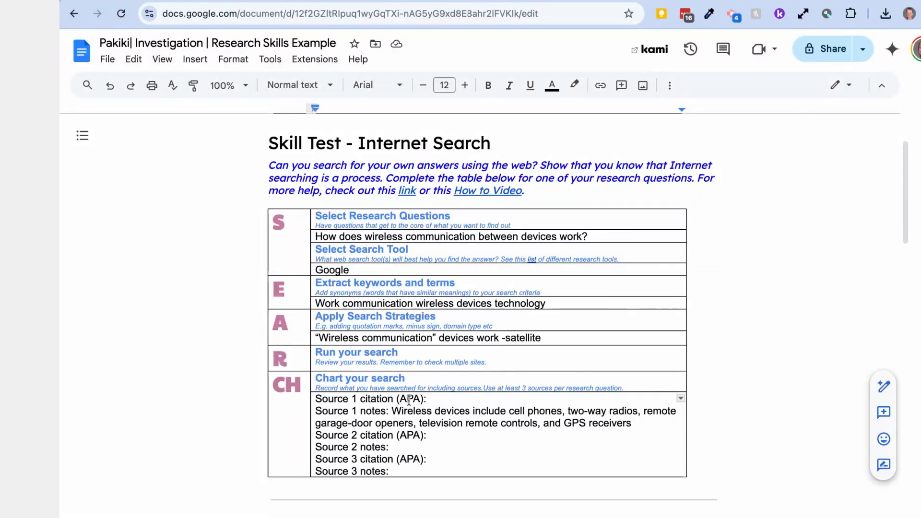
{"action": "triple_click", "coordinate": [408, 400]}
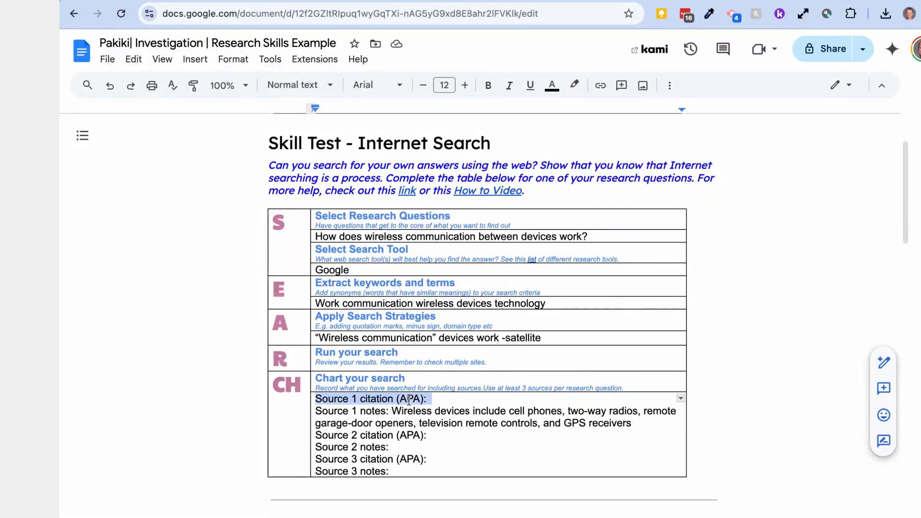
{"action": "left_click", "coordinate": [498, 4]}
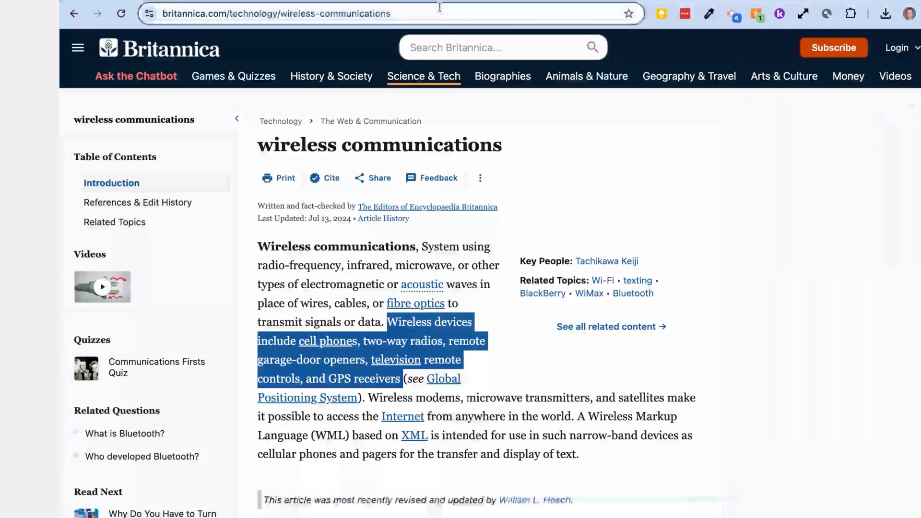
{"action": "left_click", "coordinate": [428, 3]}
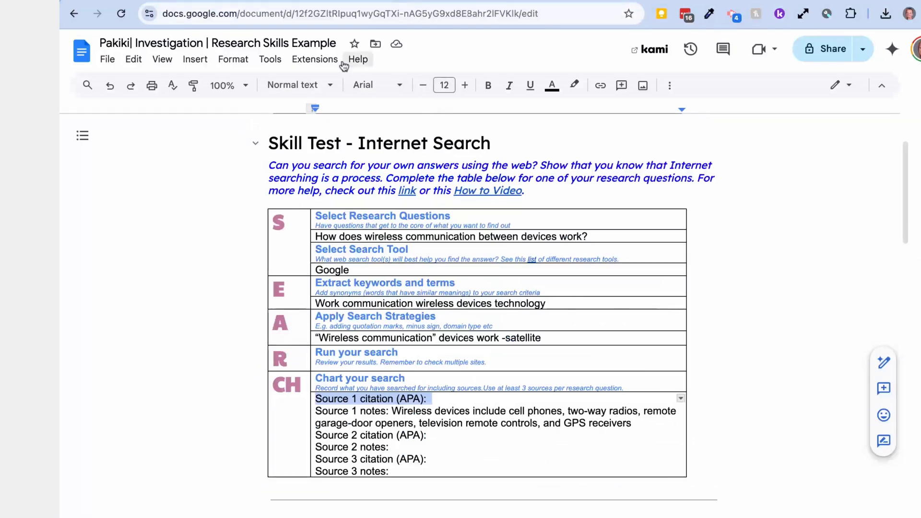
Step: Set the citation style to APA (7th ed.) and start a new Website source
{"action": "left_click", "coordinate": [271, 62]}
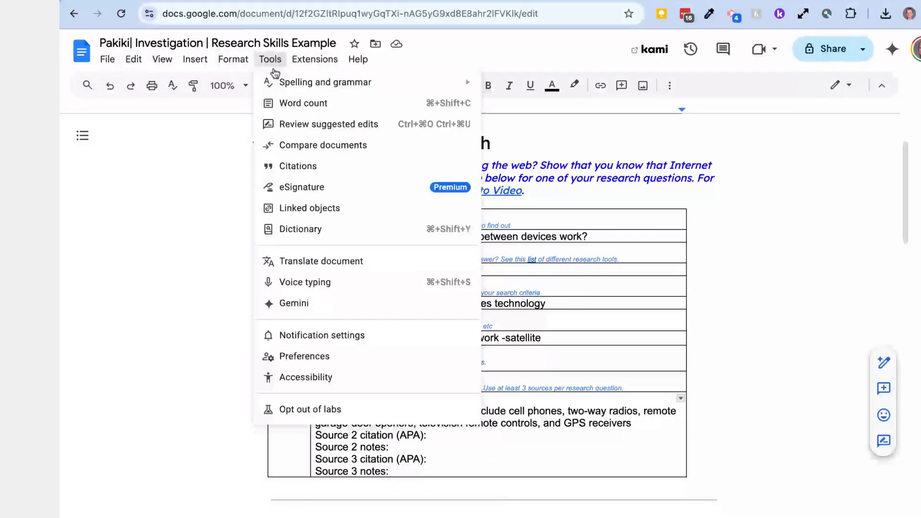
{"action": "left_click", "coordinate": [308, 166]}
{"action": "left_click", "coordinate": [781, 142]}
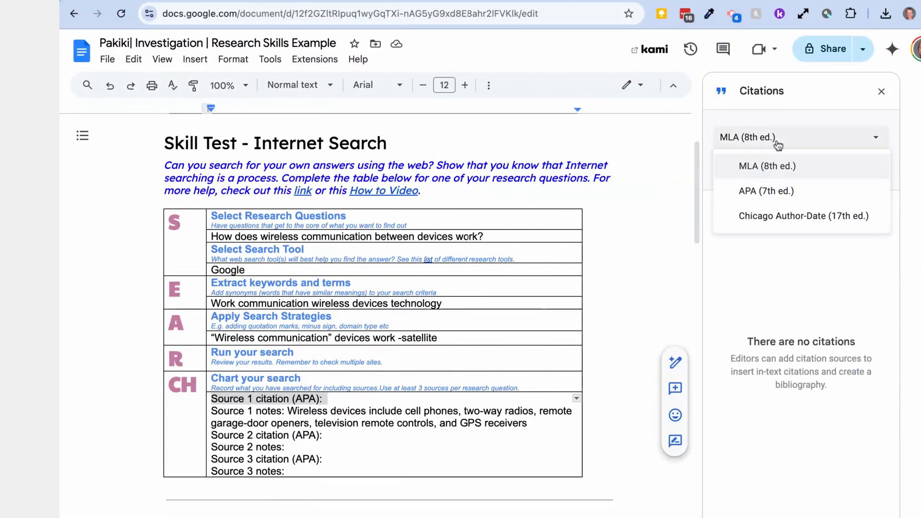
{"action": "left_click", "coordinate": [779, 189]}
{"action": "left_click", "coordinate": [758, 168]}
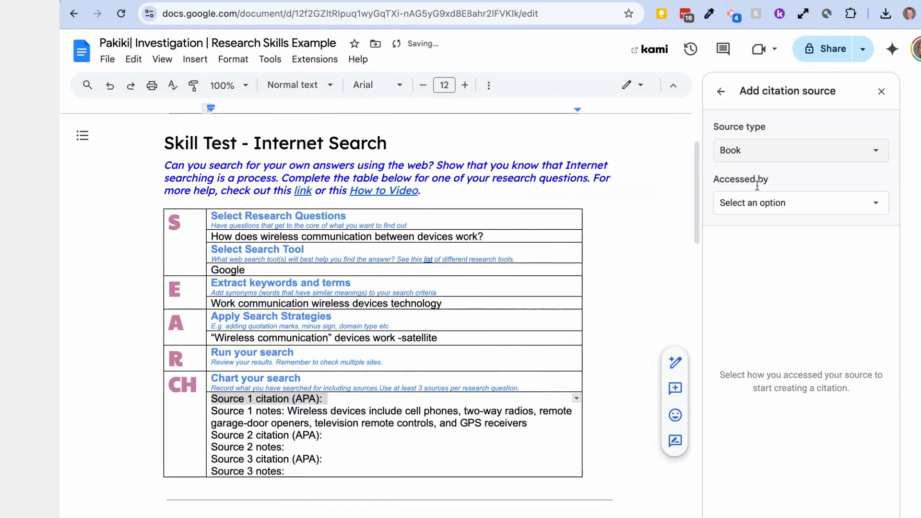
{"action": "left_click", "coordinate": [754, 153]}
{"action": "left_click", "coordinate": [752, 228]}
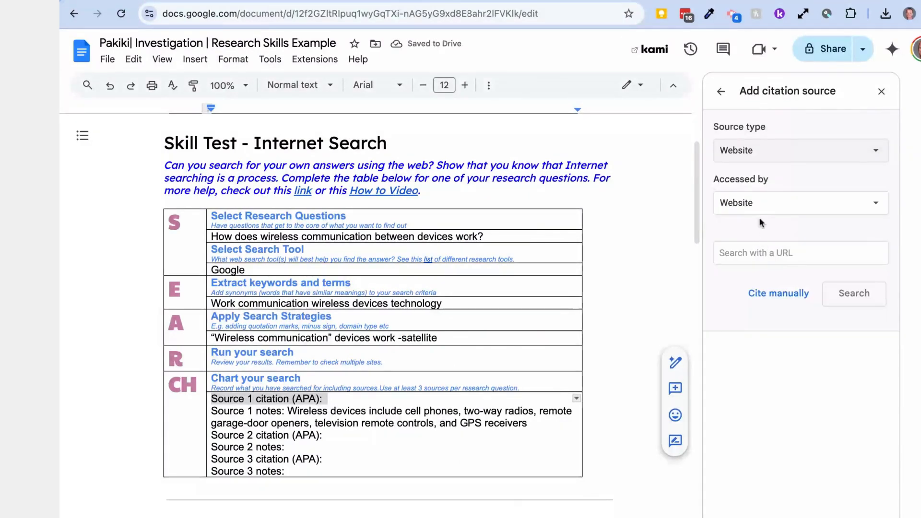
Step: Add the Britannica wireless communications page as a source from its URL
{"action": "left_click", "coordinate": [748, 253]}
{"action": "key", "text": "ctrl+v"}
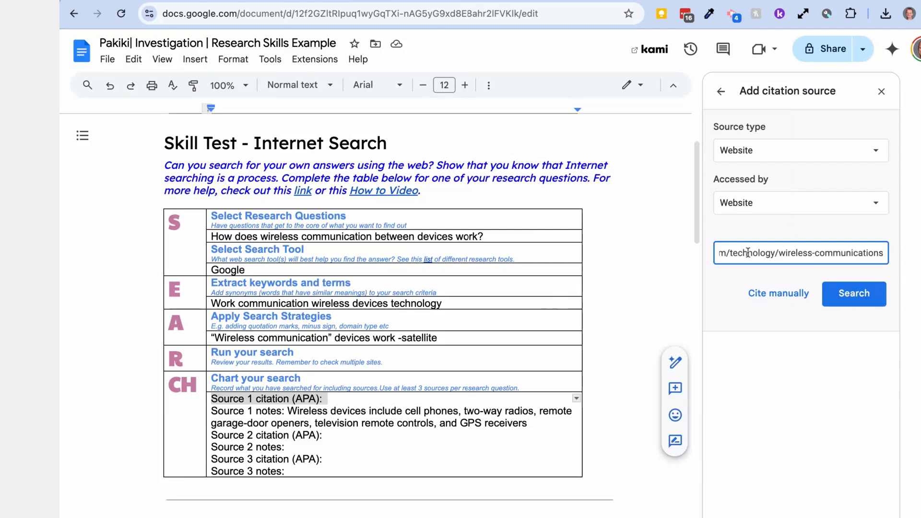
{"action": "left_click", "coordinate": [844, 302]}
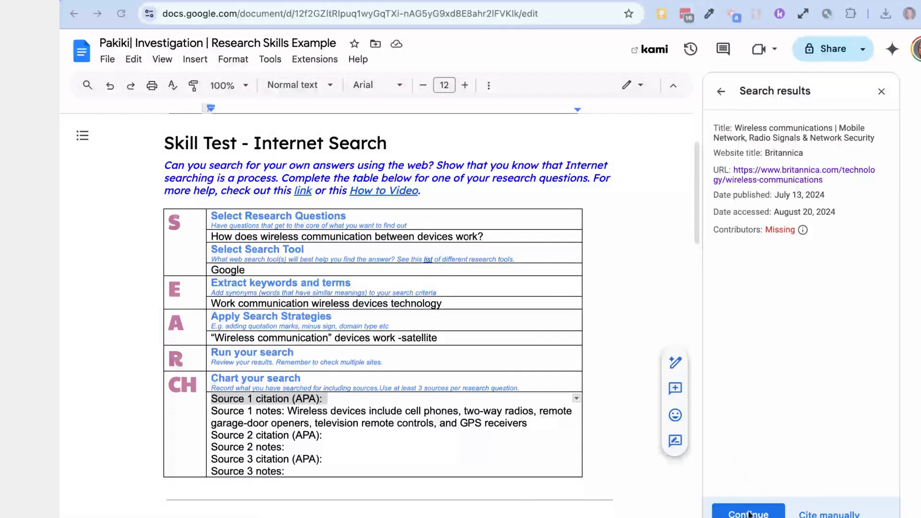
{"action": "left_click", "coordinate": [749, 513]}
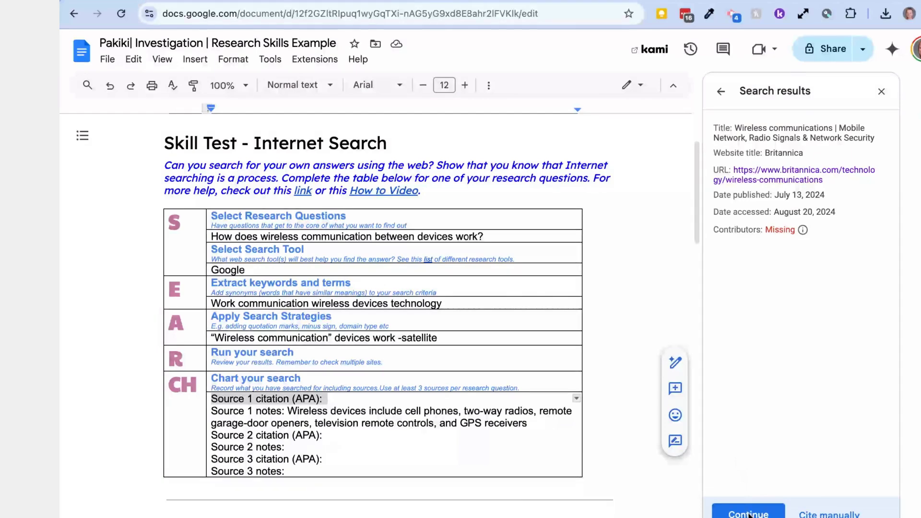
{"action": "left_click", "coordinate": [749, 514]}
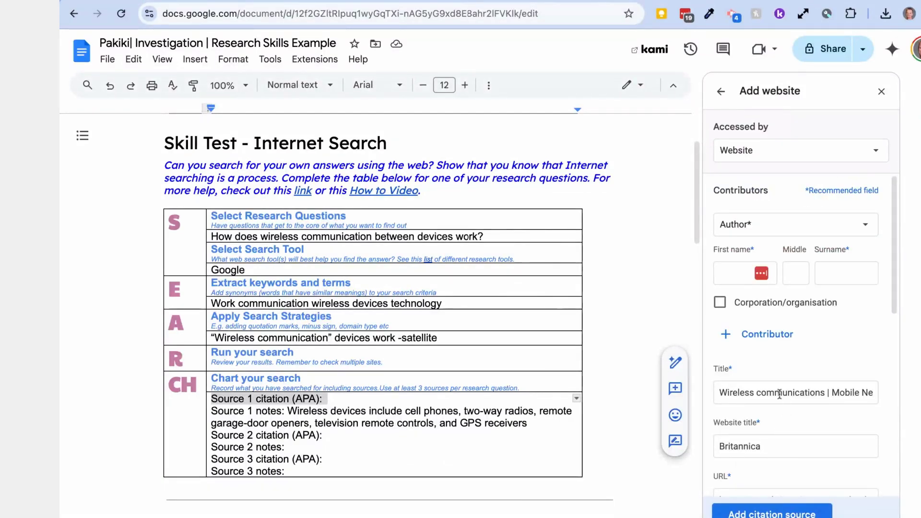
{"action": "scroll", "coordinate": [779, 394], "scroll_direction": "down", "scroll_amount": 6}
{"action": "left_click", "coordinate": [768, 513]}
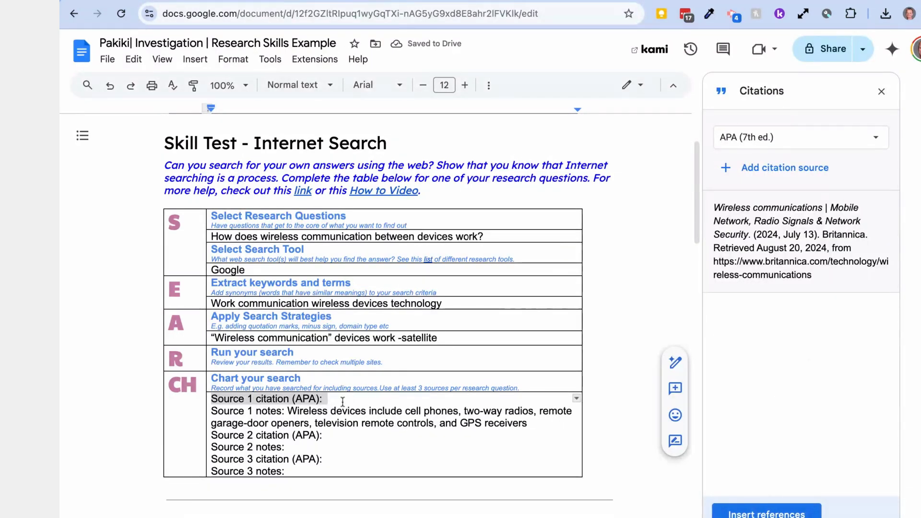
Step: Insert the 2024 Britannica in-text citation in Source 1 and a References list
{"action": "mouse_move", "coordinate": [720, 257]}
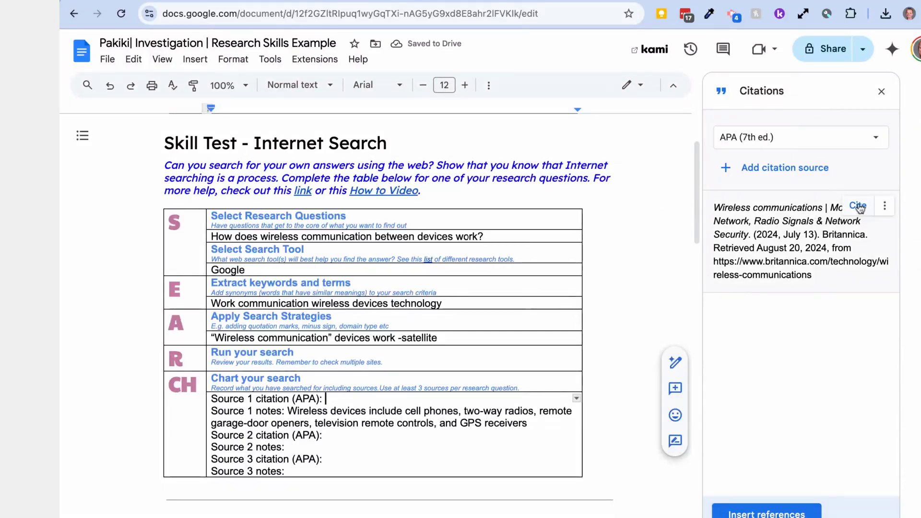
{"action": "left_click", "coordinate": [859, 206]}
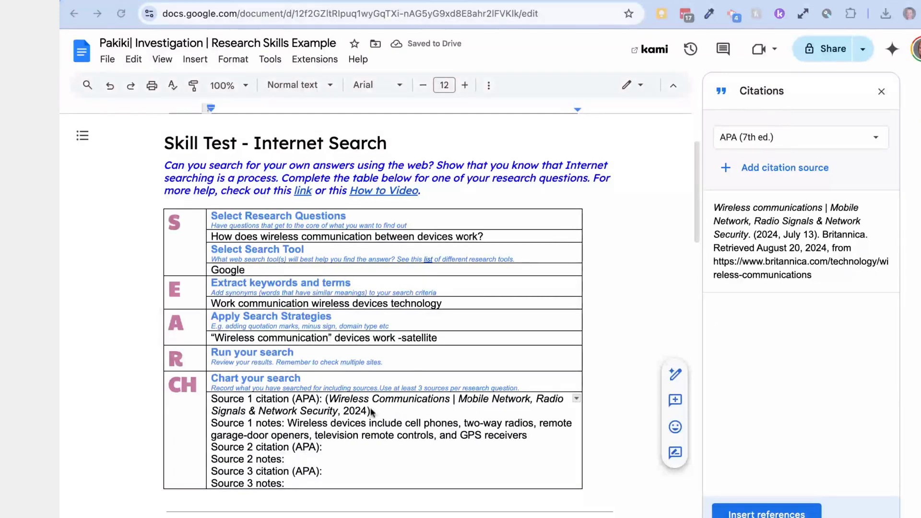
{"action": "scroll", "coordinate": [347, 421], "scroll_direction": "down", "scroll_amount": 3}
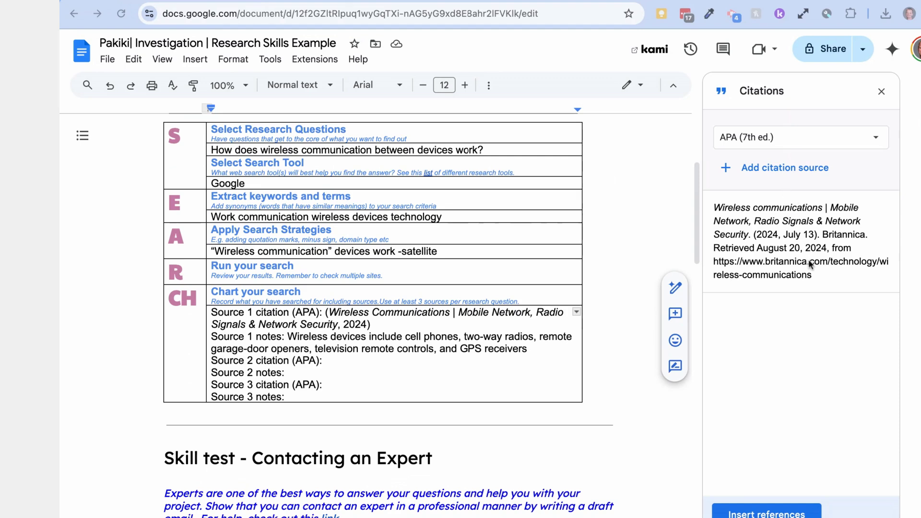
{"action": "left_click", "coordinate": [767, 513]}
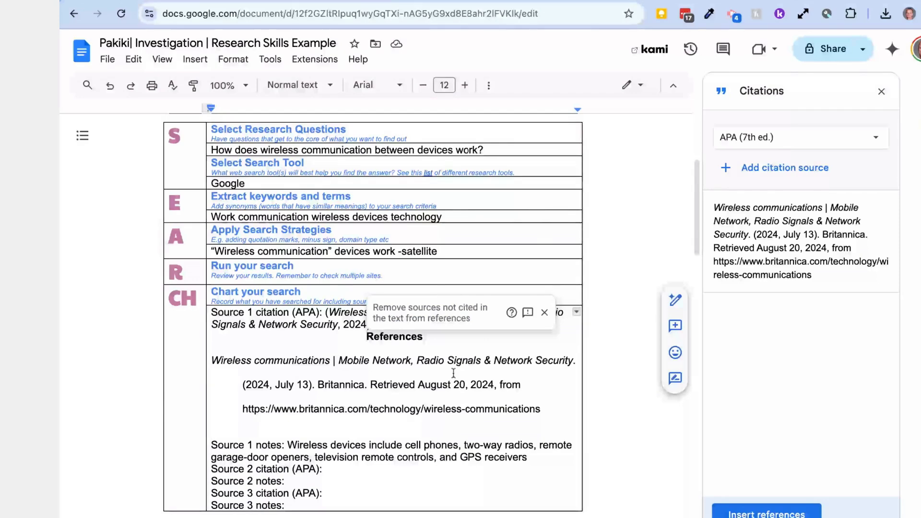
Step: Move the References heading and Britannica entry out of the cell to below the table
{"action": "left_click", "coordinate": [367, 338]}
{"action": "left_click", "coordinate": [564, 411], "text": "shift"}
{"action": "key", "text": "ctrl+c"}
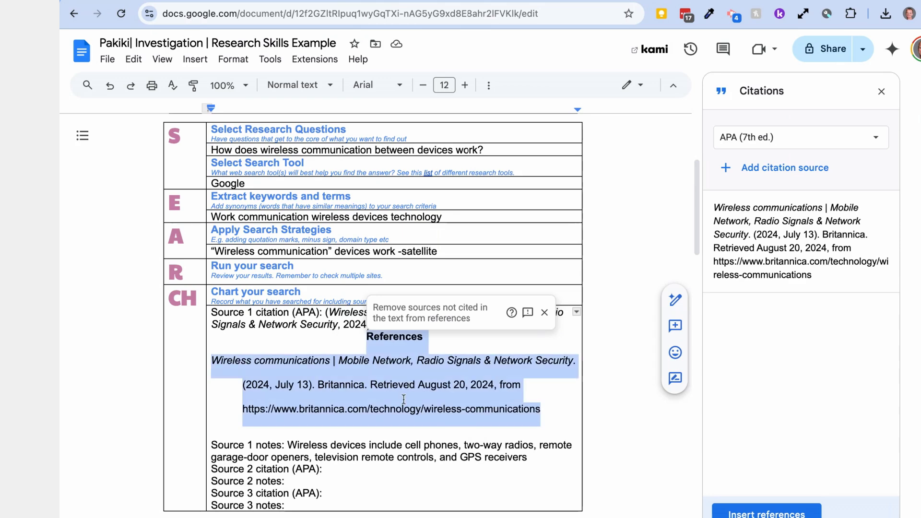
{"action": "right_click", "coordinate": [403, 399]}
{"action": "left_click", "coordinate": [456, 98]}
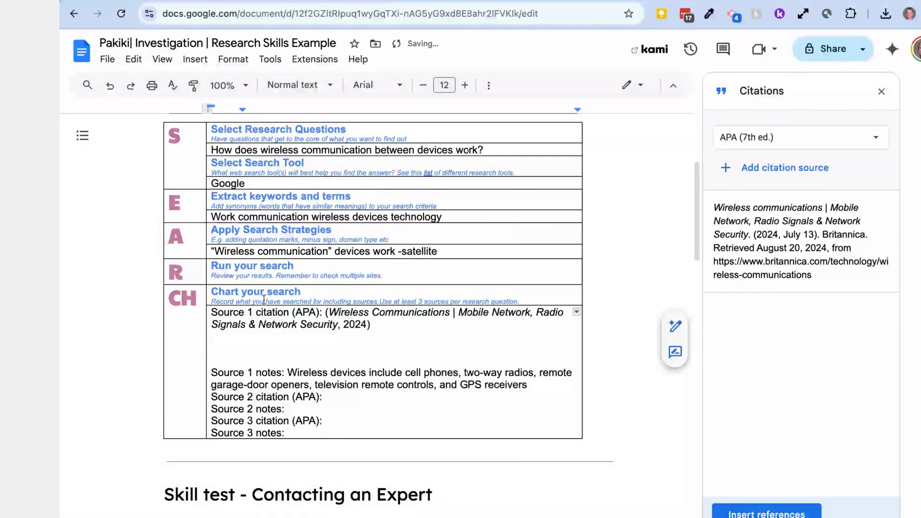
{"action": "left_click", "coordinate": [213, 454]}
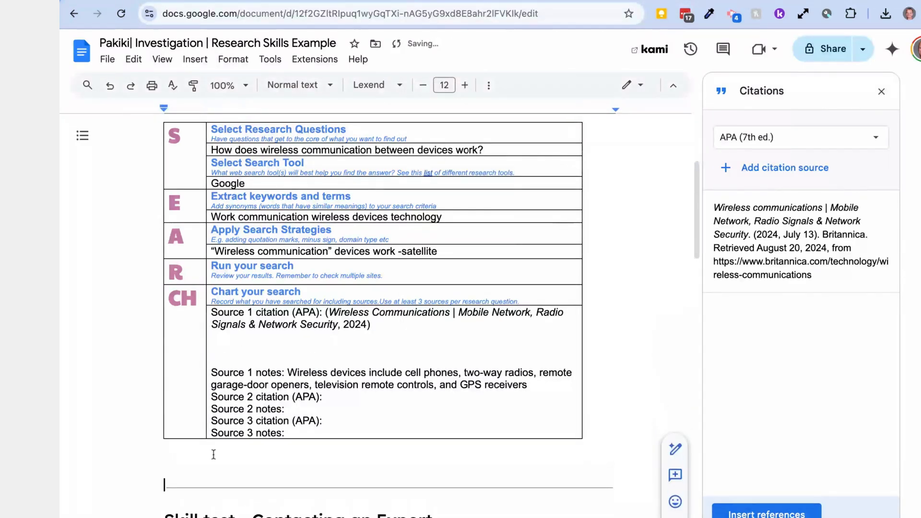
{"action": "key", "text": "ctrl+v"}
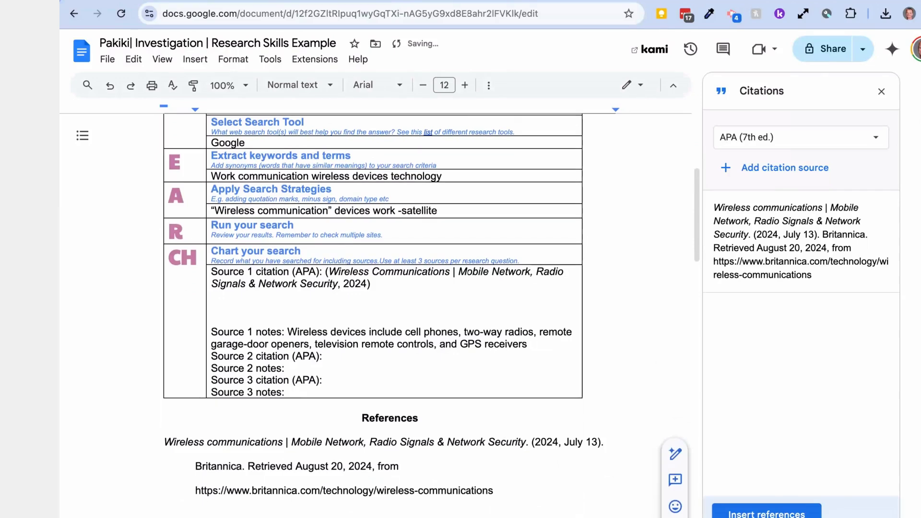